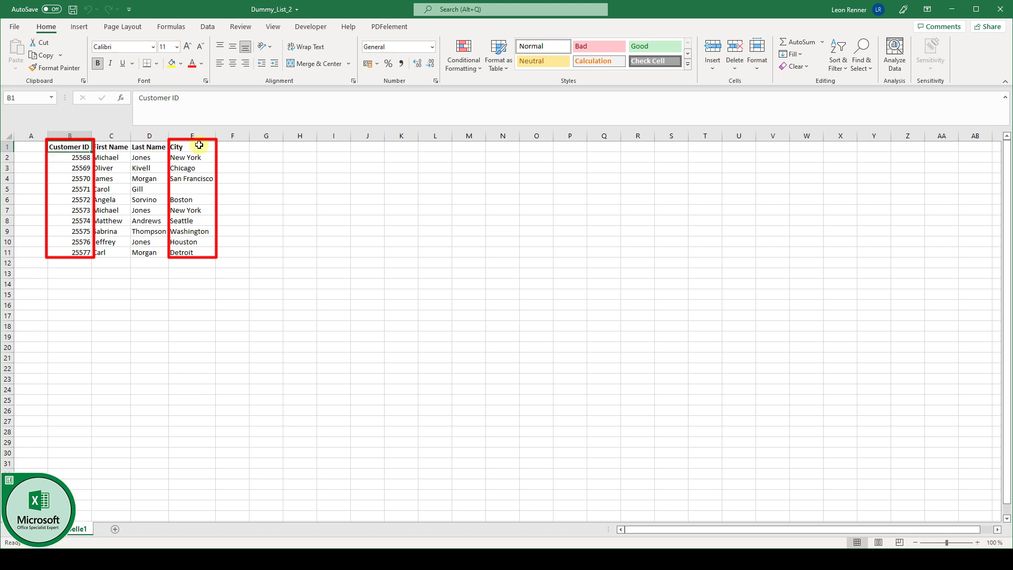
Enter =VLOOKUP( in cell G1 from the autocomplete suggestion
click(267, 149)
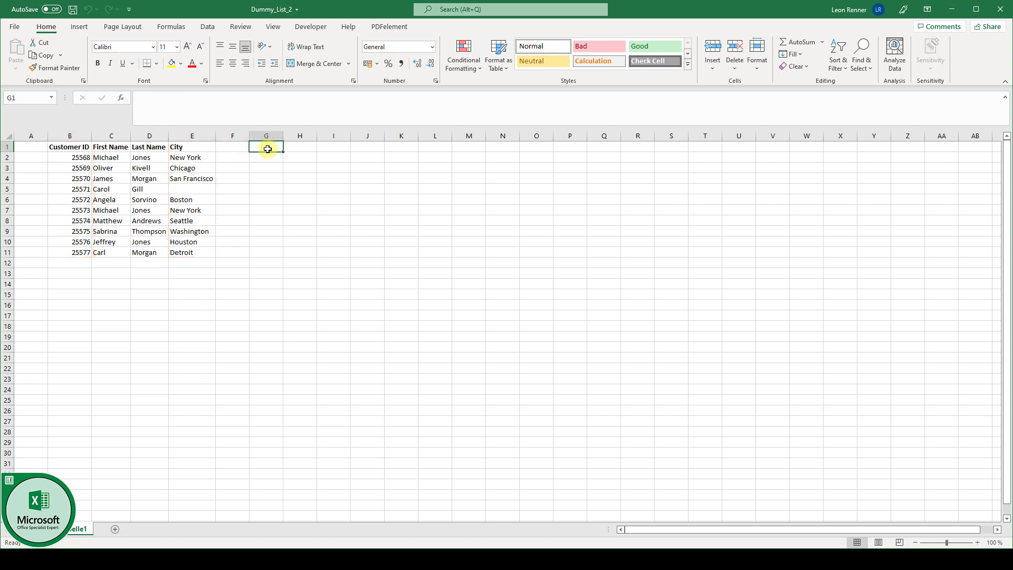
text(=V)
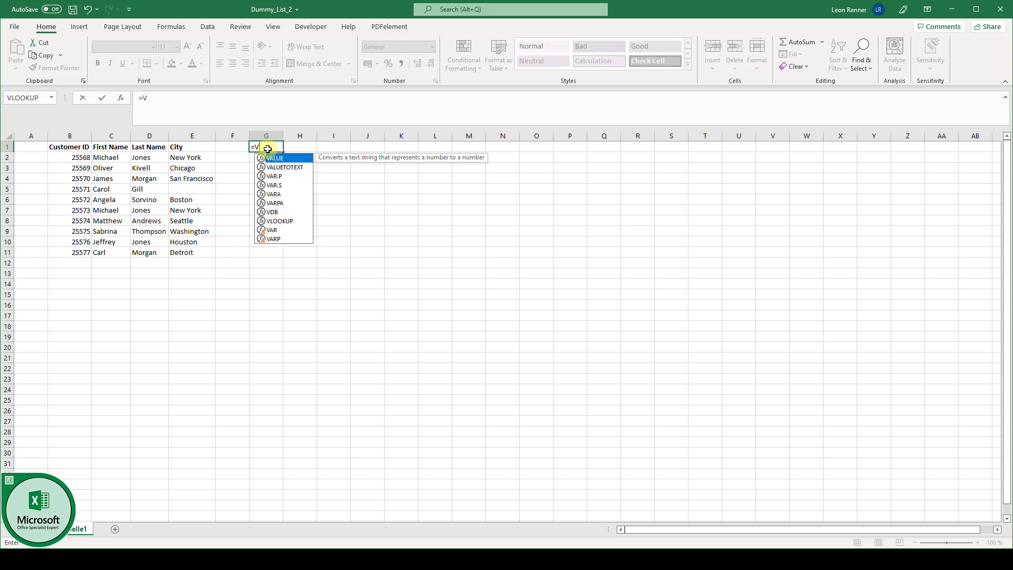
text(LO)
key(Tab)
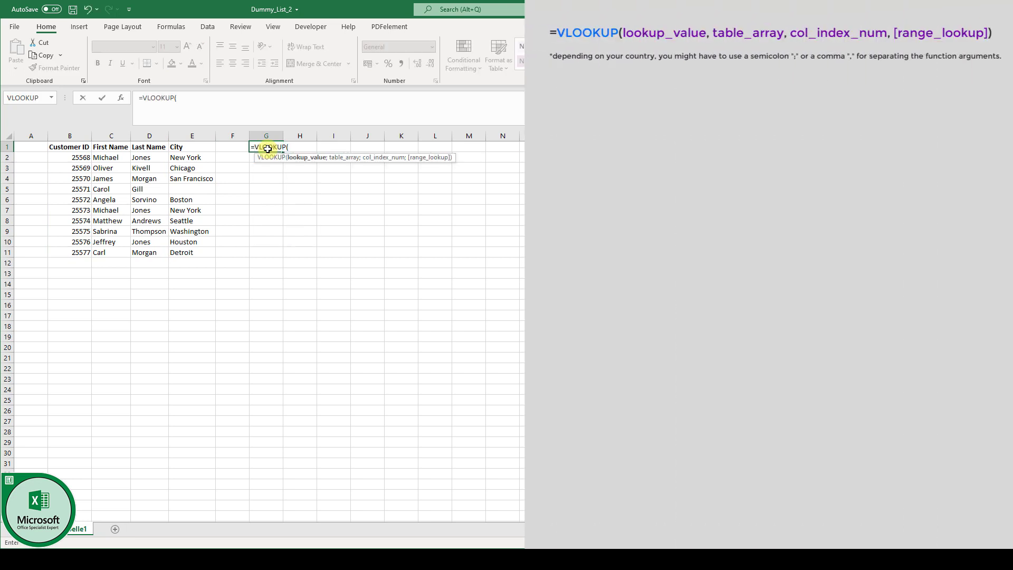
click(181, 29)
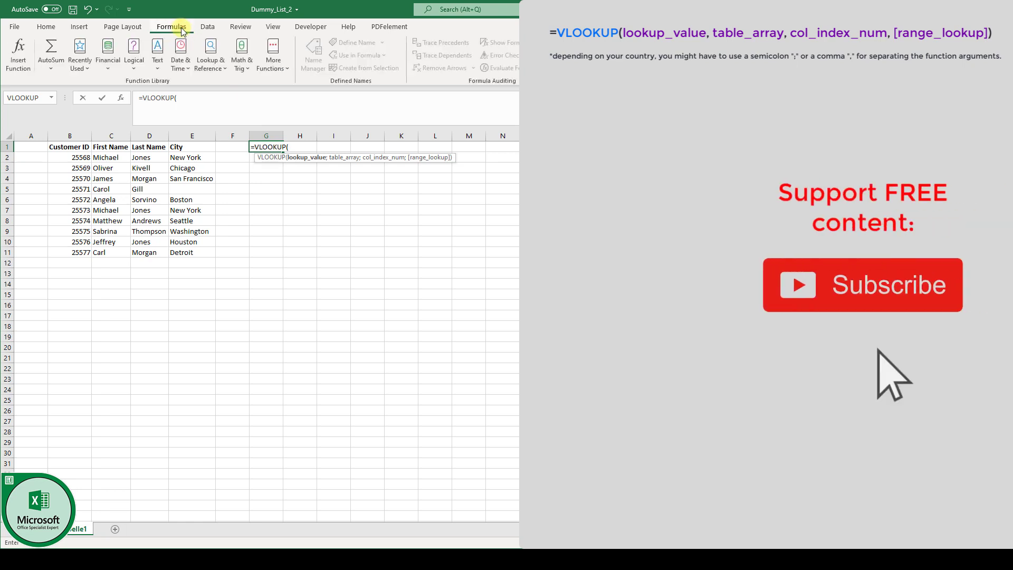
Open the VLOOKUP Function Arguments dialog and enter lookup value 25574
click(16, 70)
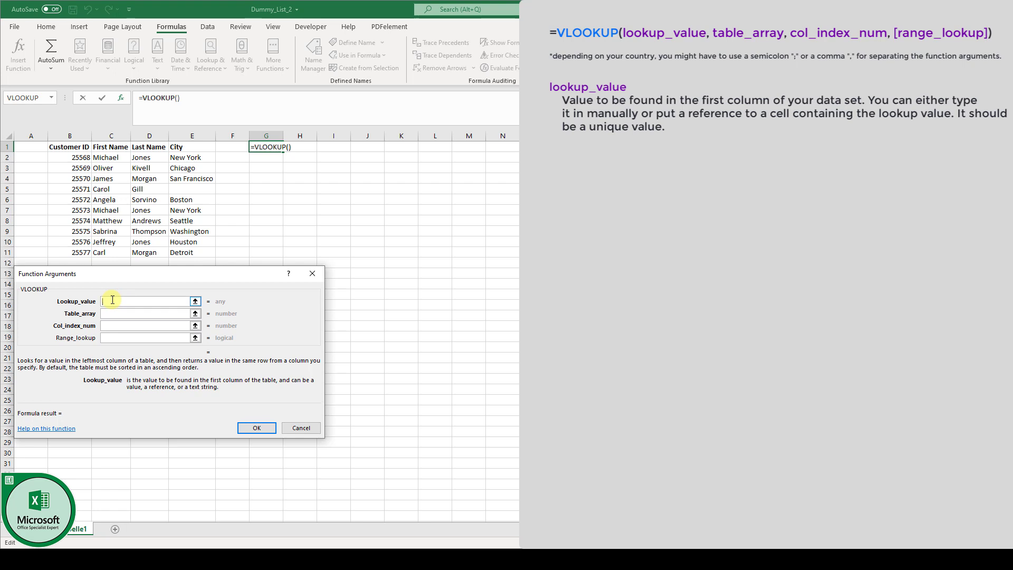
text(2)
text(55)
text(74)
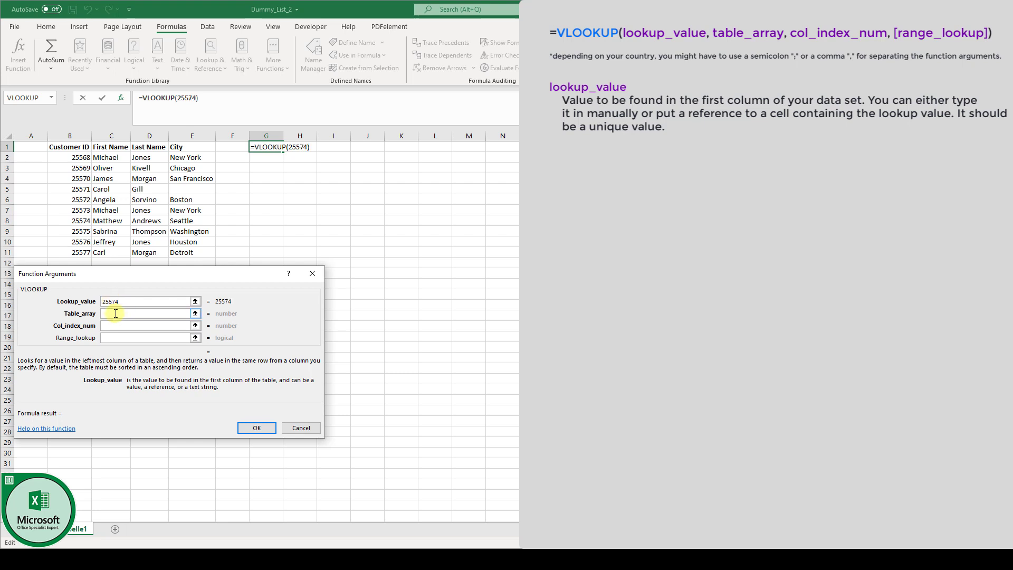
Use the customer list range B2:E11 as the VLOOKUP table array
click(115, 315)
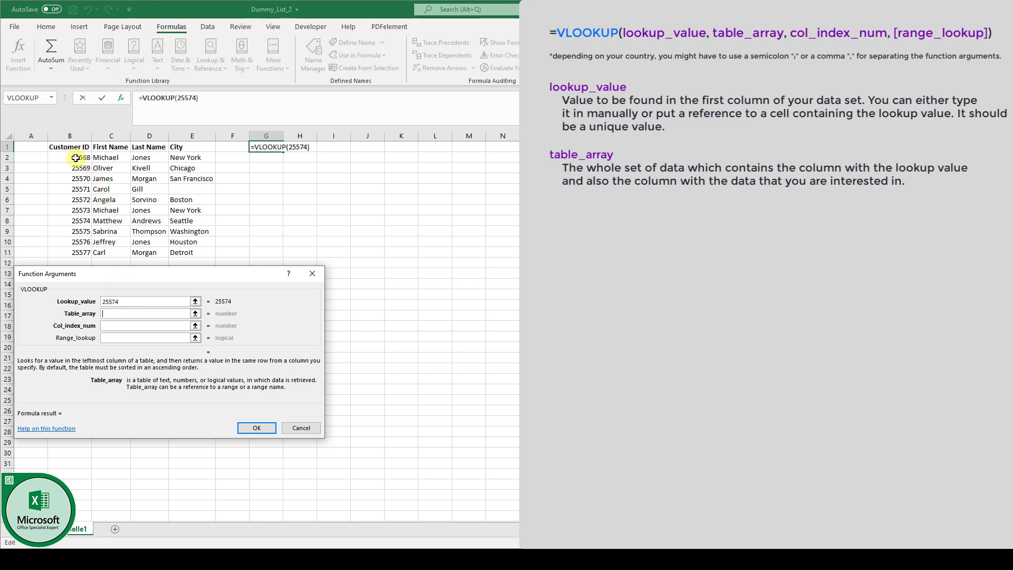
drag(83, 159, 192, 255)
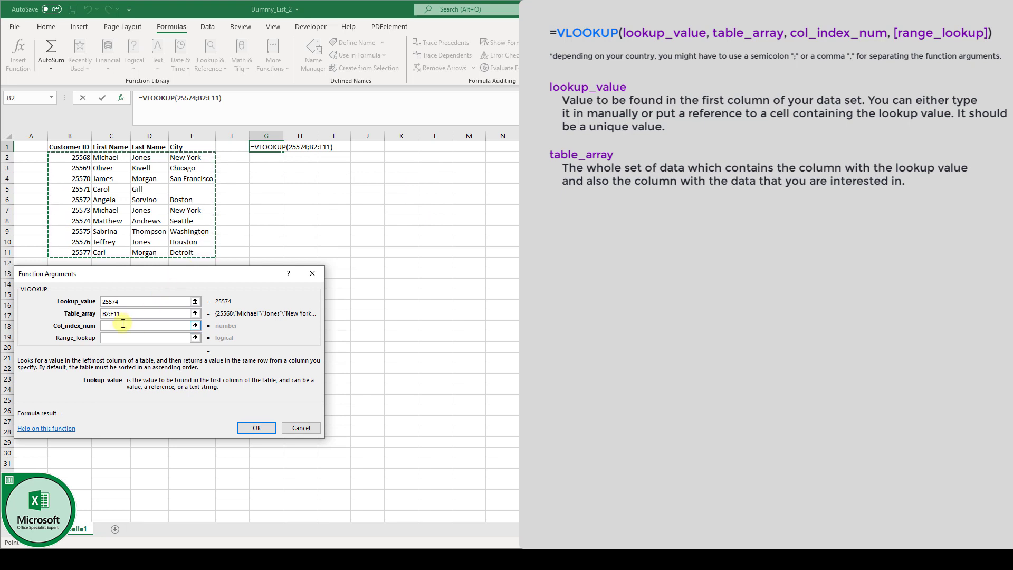
click(122, 324)
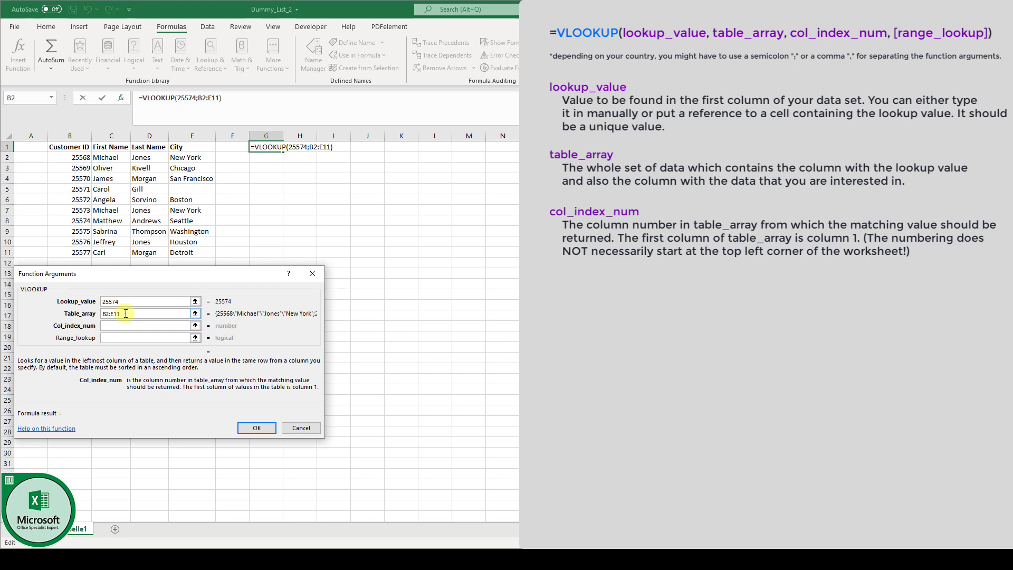
Set column index 4 (City) so the result previews Seattle
click(126, 314)
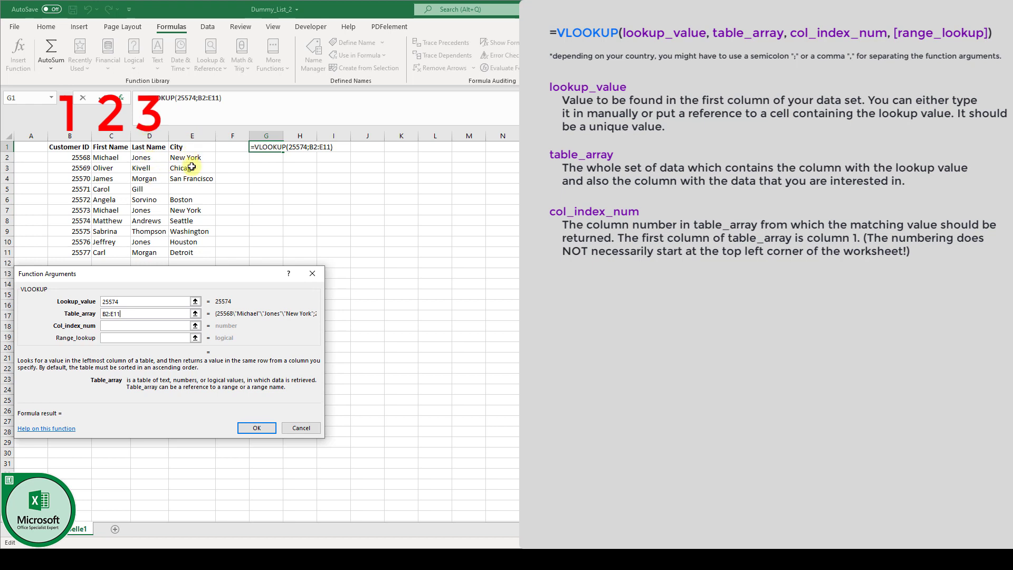
click(118, 325)
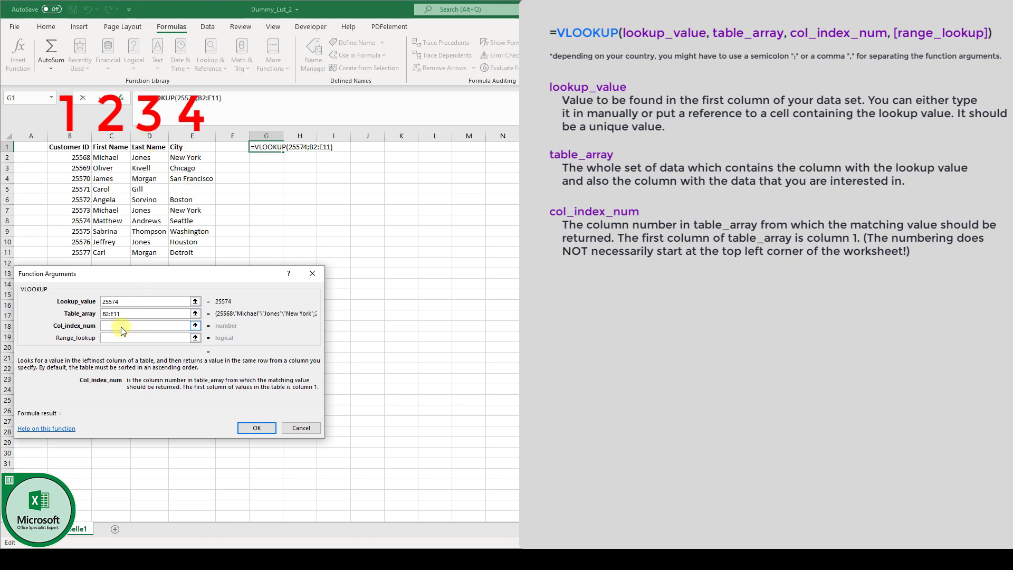
text(4)
click(128, 338)
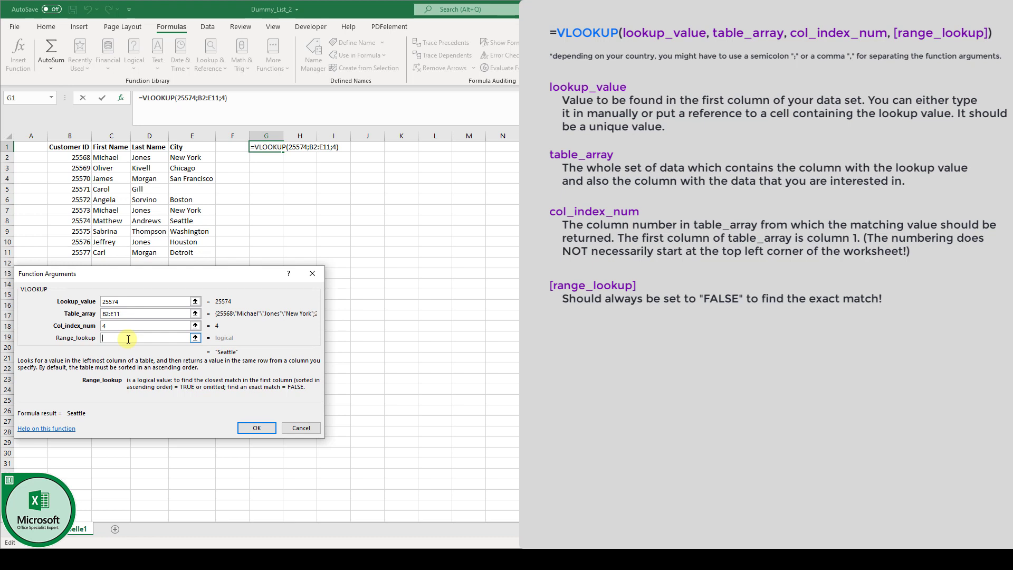
text(FALSE)
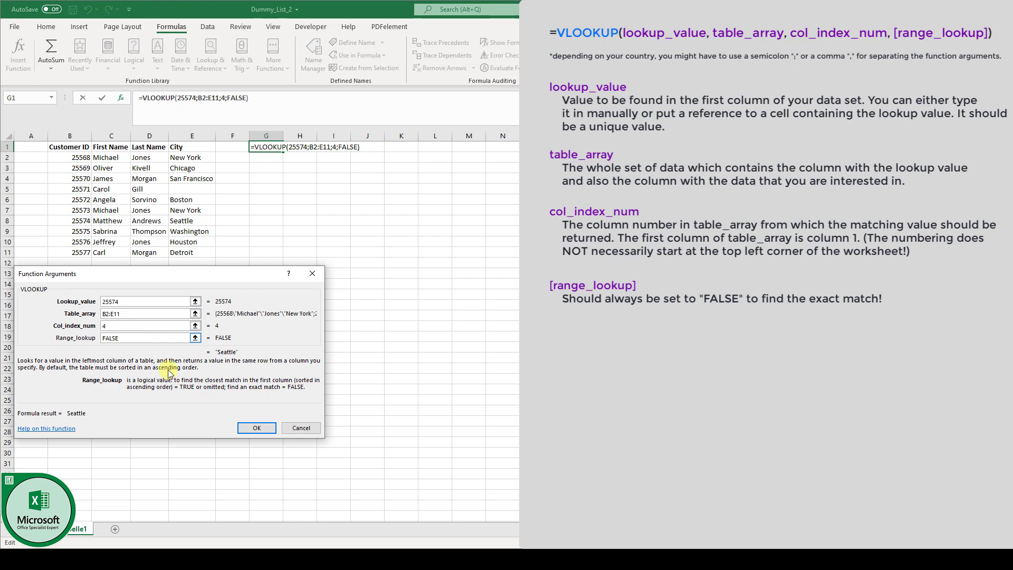
Apply VLOOKUP(25574;B2:E11;4;FALSE) with exact match so G1 shows Seattle
click(253, 428)
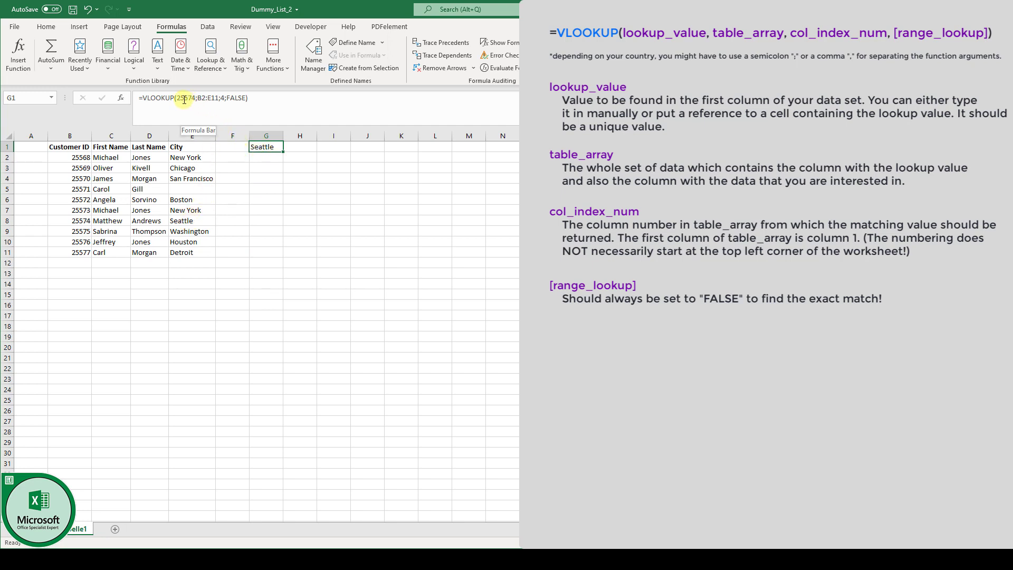
click(71, 220)
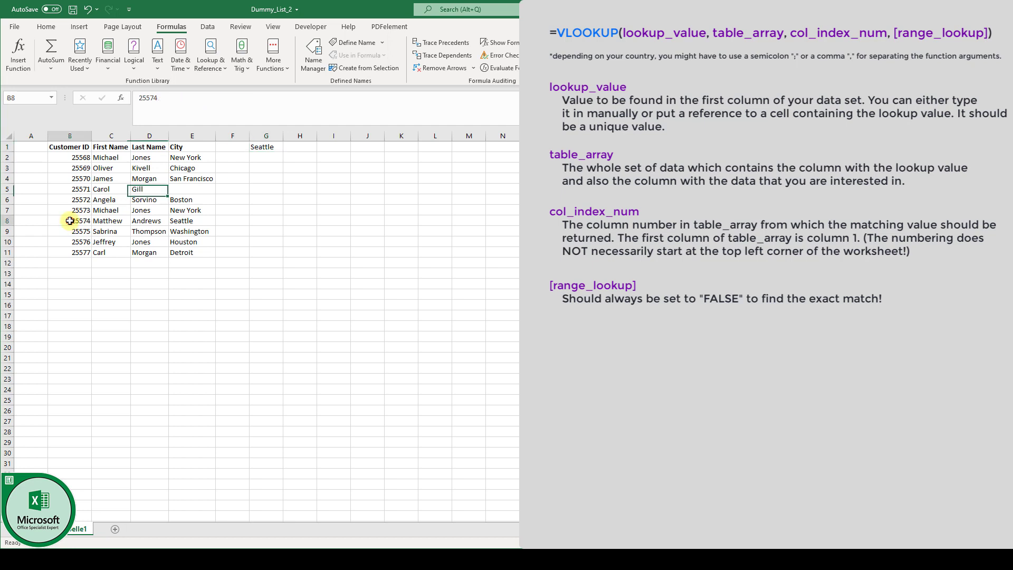
click(186, 221)
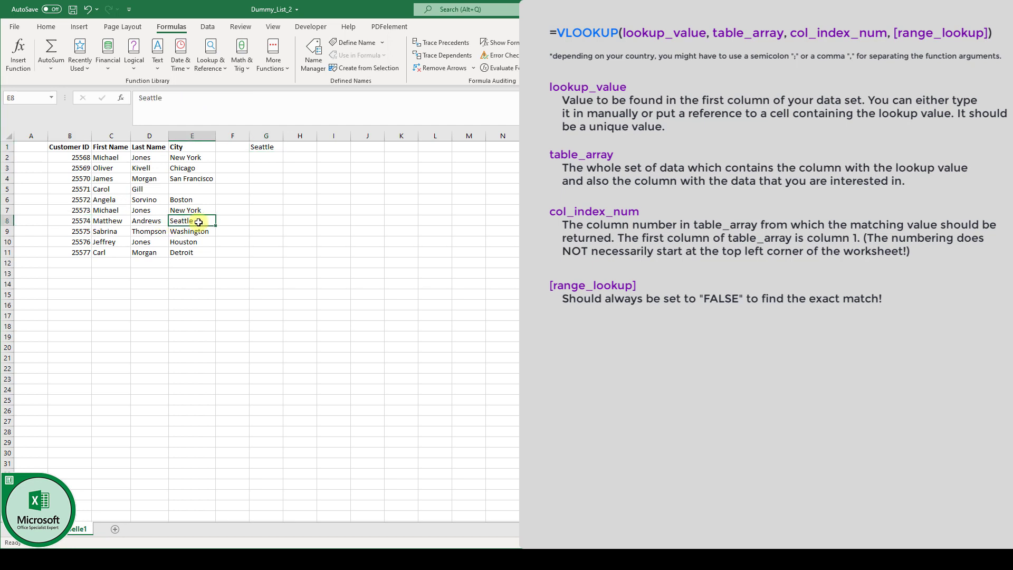